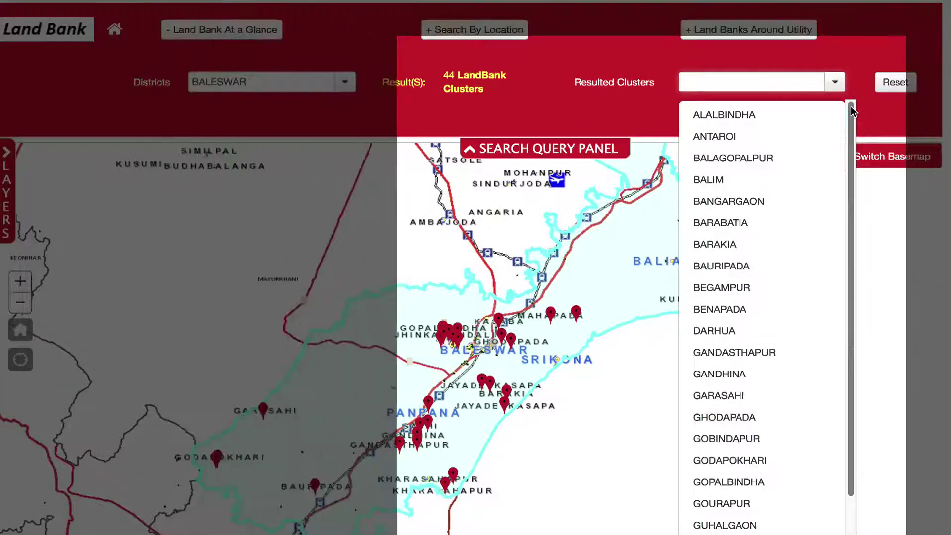
- Scroll through the 44 Baleswar clusters listed in Resulted Clusters
scroll(852, 148, down, 3)
drag(857, 172, 855, 280)
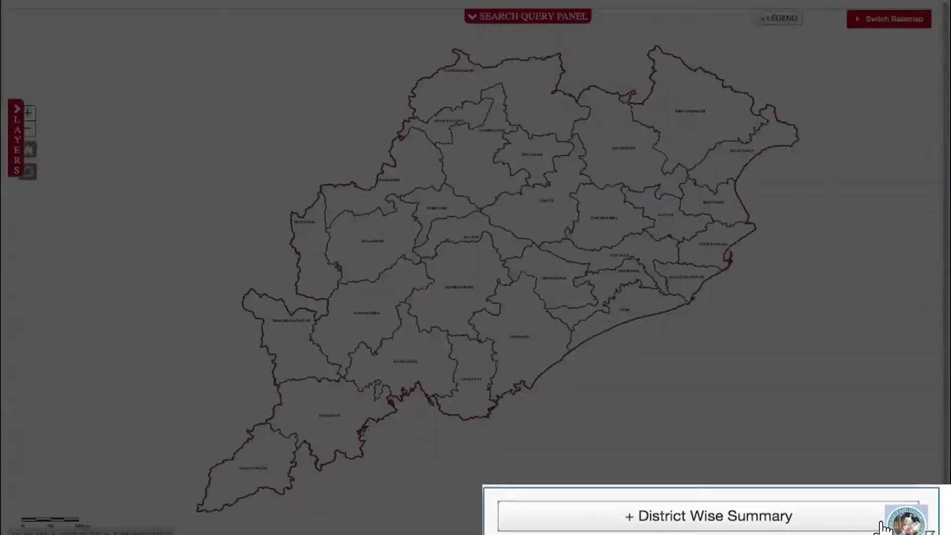
- Expand the District Wise Summary, view Angul's PDF report, then expand Land Bank At a Glance
click(884, 526)
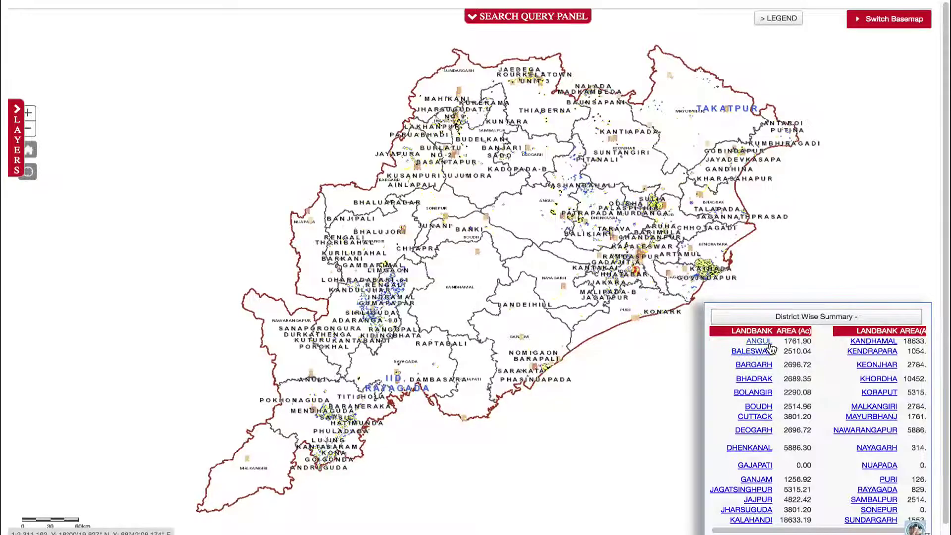
click(758, 341)
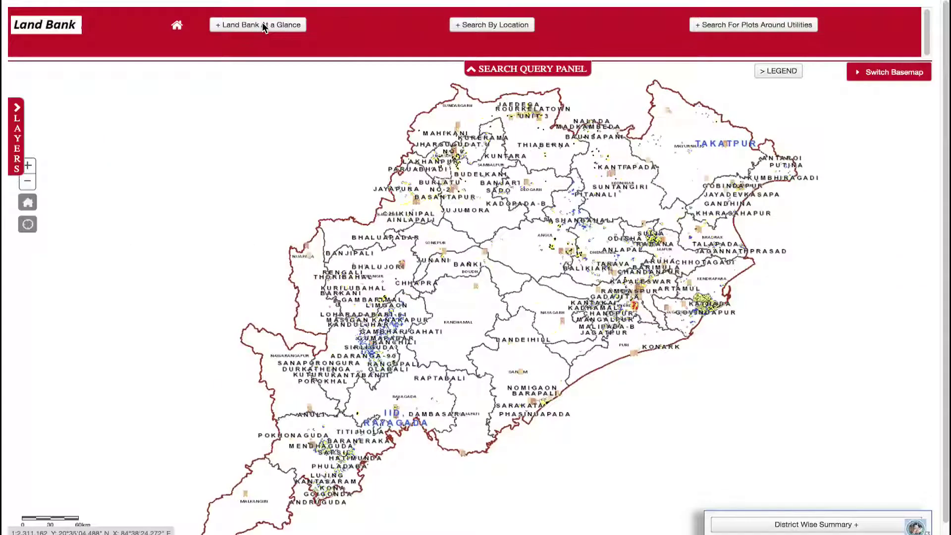
click(264, 25)
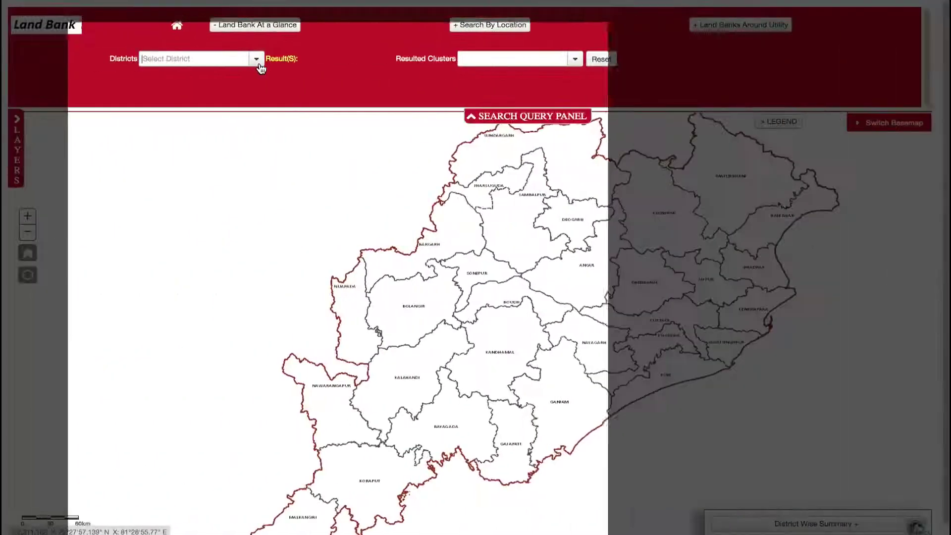
- Load ANGUL's 48 clusters and show the BATIBASPUR cluster details (3 plots, 43.12 acres)
click(256, 59)
click(234, 89)
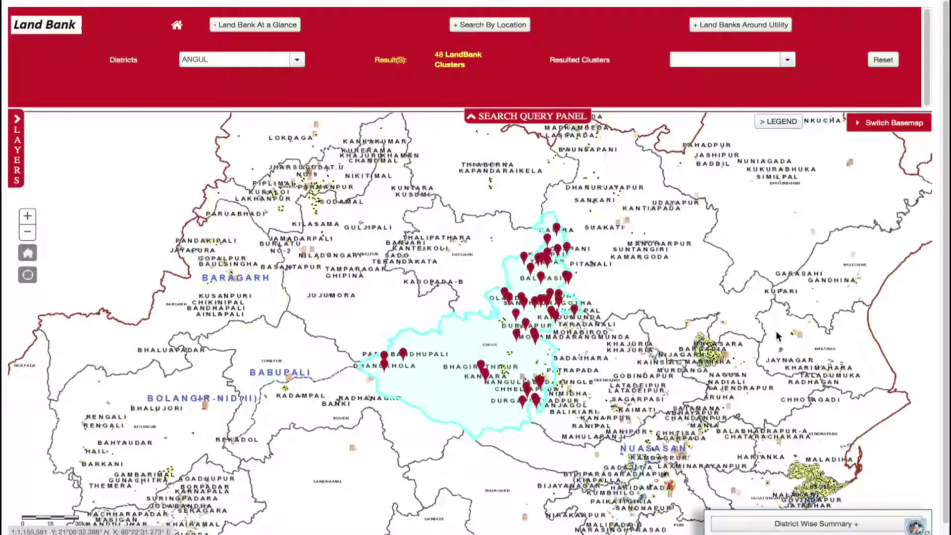
click(788, 64)
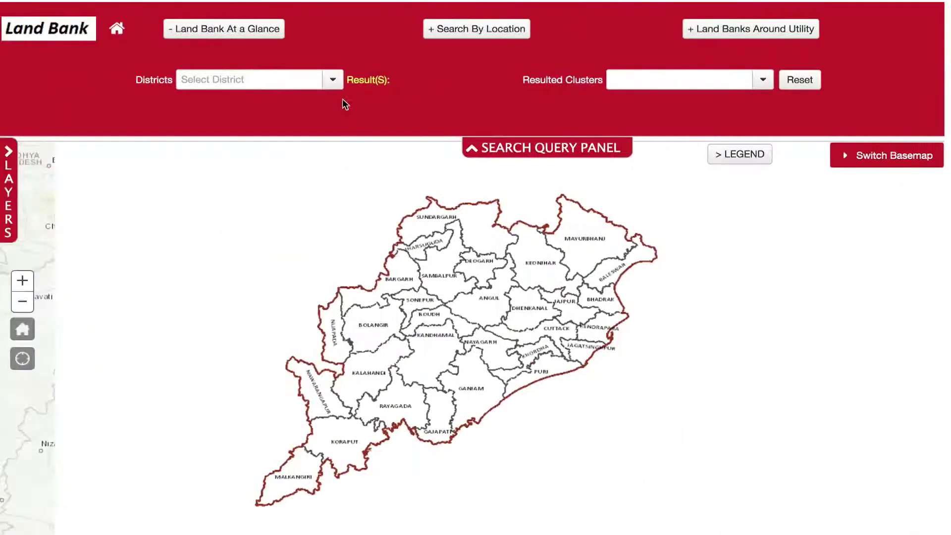
click(333, 81)
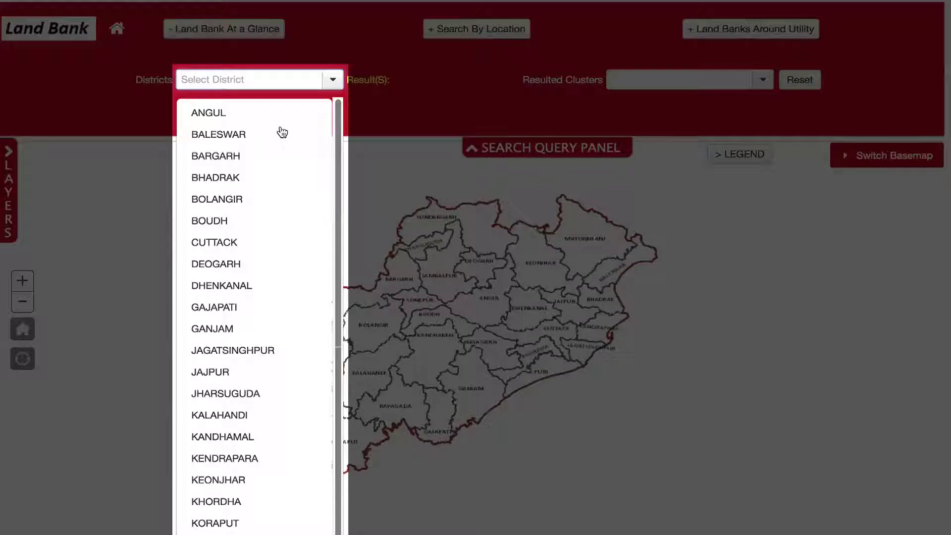
click(268, 119)
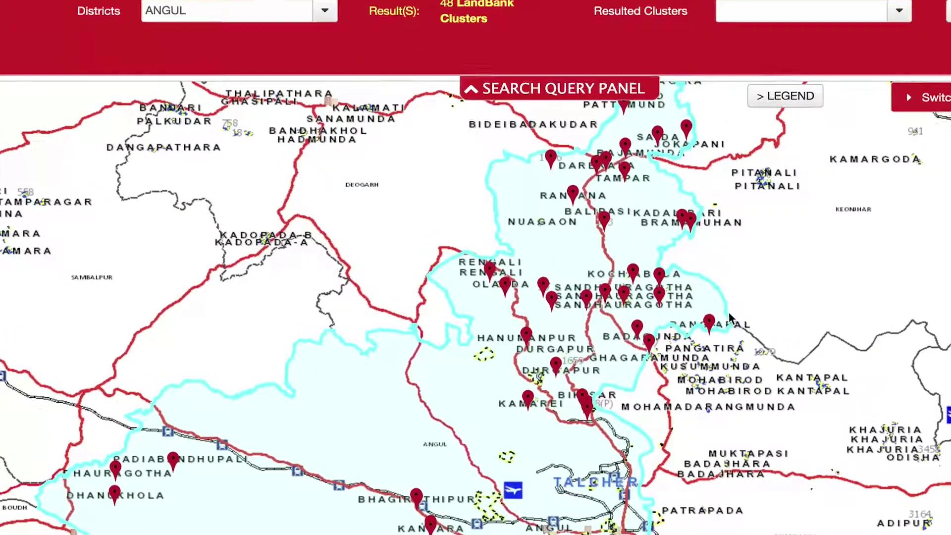
click(548, 273)
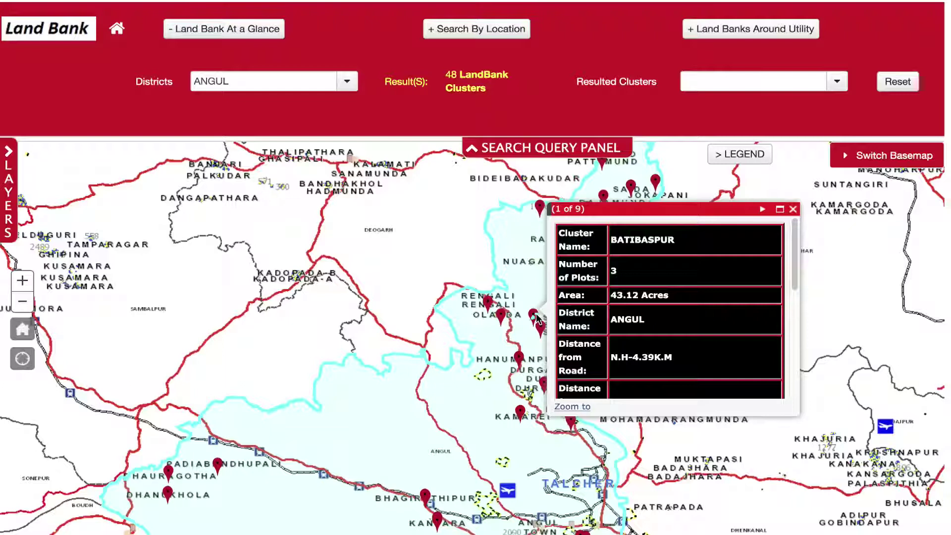
- Close the cluster popup and move the map to the BHAGIRATHIPUR cluster
click(793, 209)
click(837, 84)
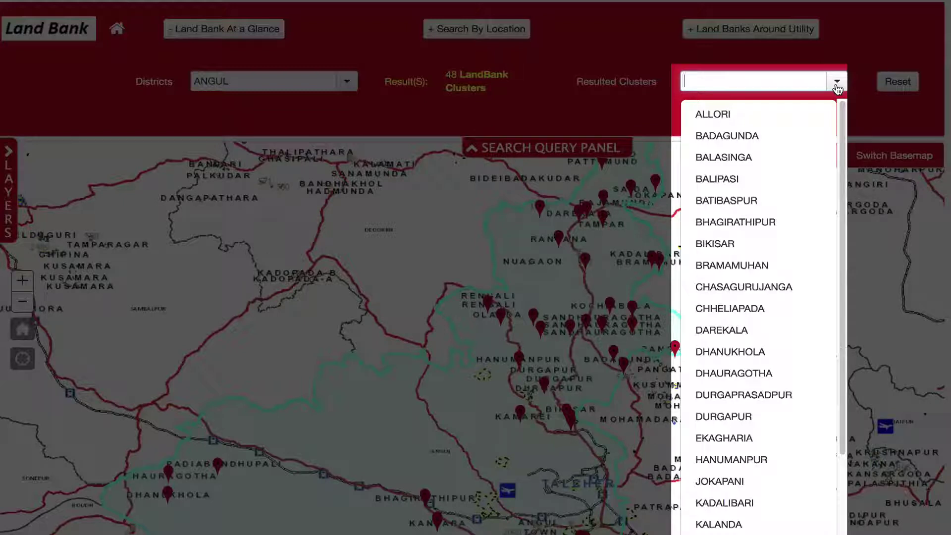
click(794, 222)
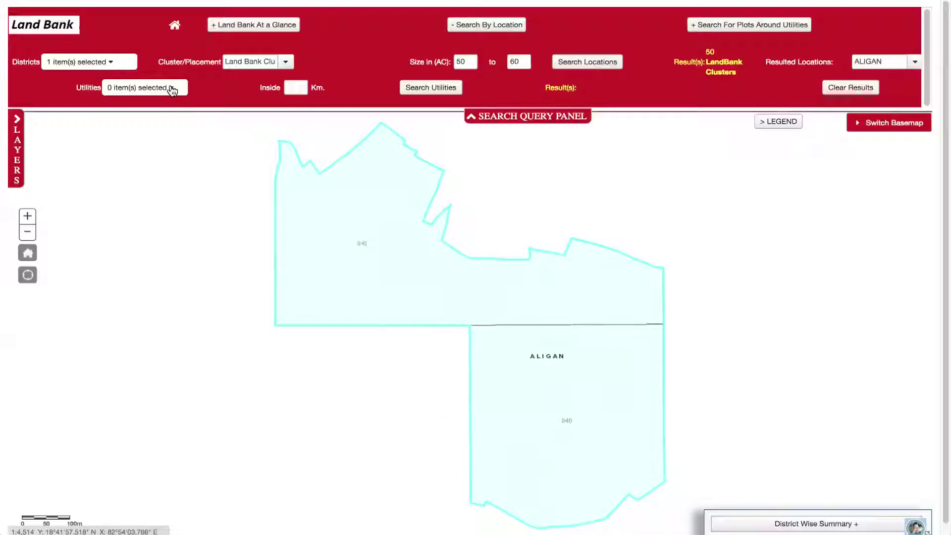
- Select Airport / Airstrip and Electrical Sub Station as utilities
click(171, 88)
click(161, 109)
click(167, 141)
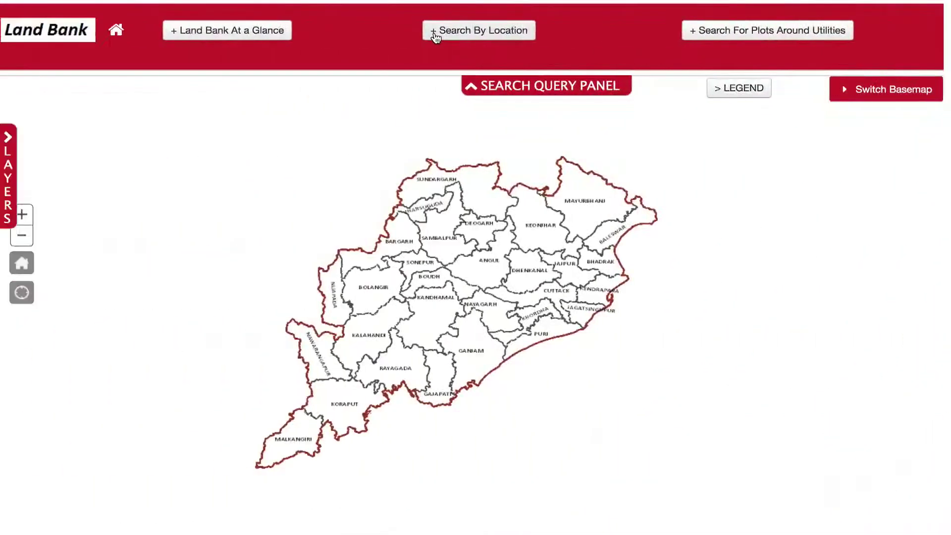
- Set the location search to all districts with Sector Specific Park as the cluster type
click(435, 32)
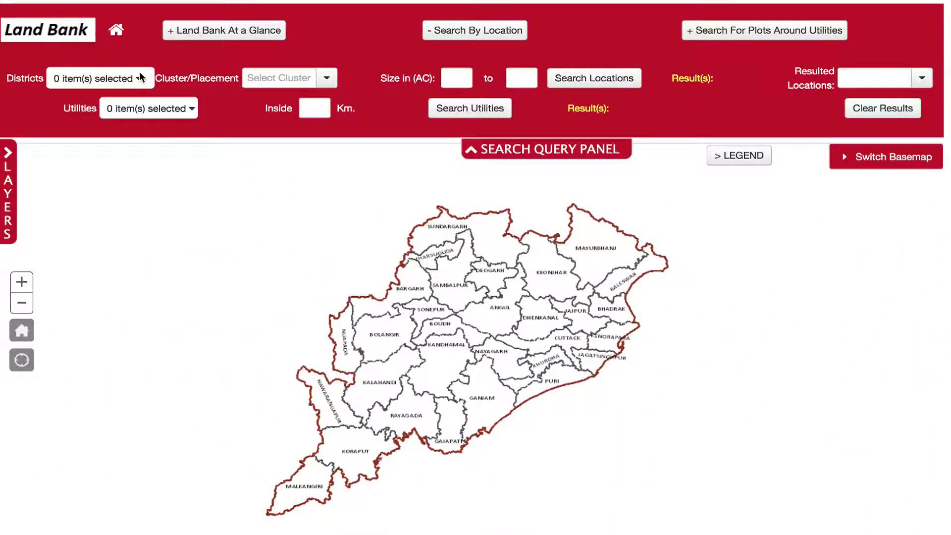
click(139, 80)
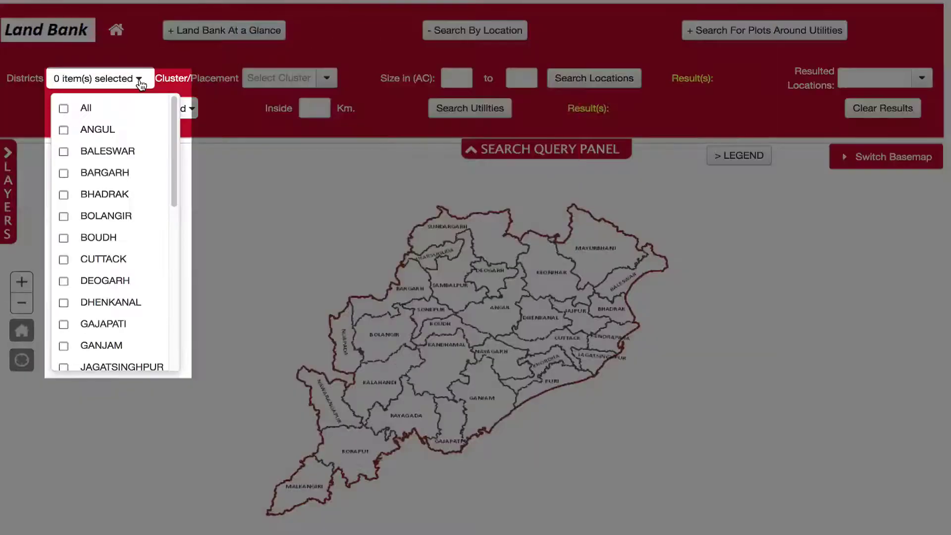
click(99, 108)
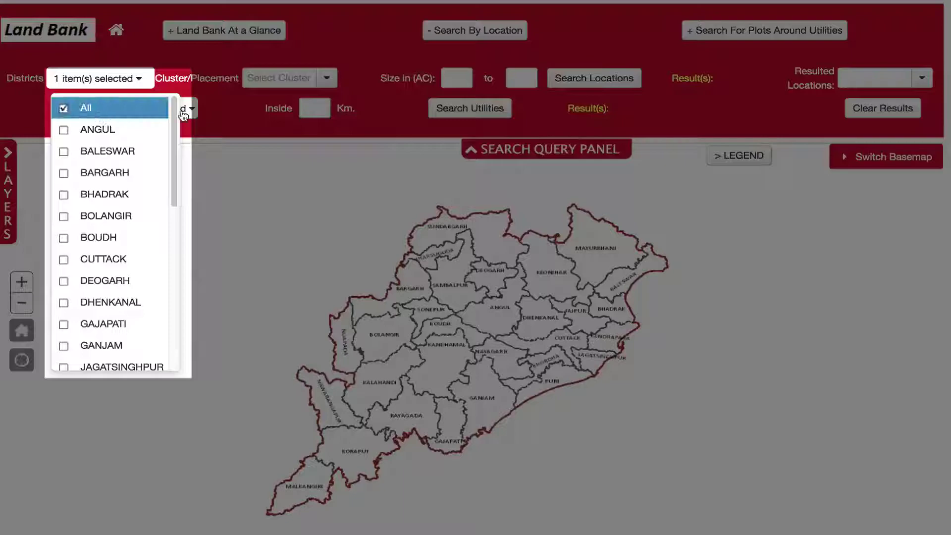
click(326, 79)
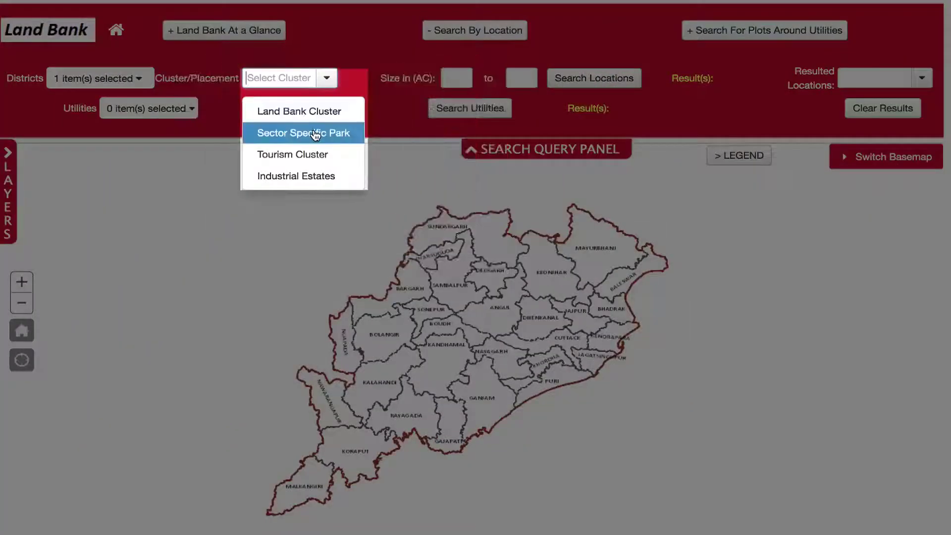
click(315, 132)
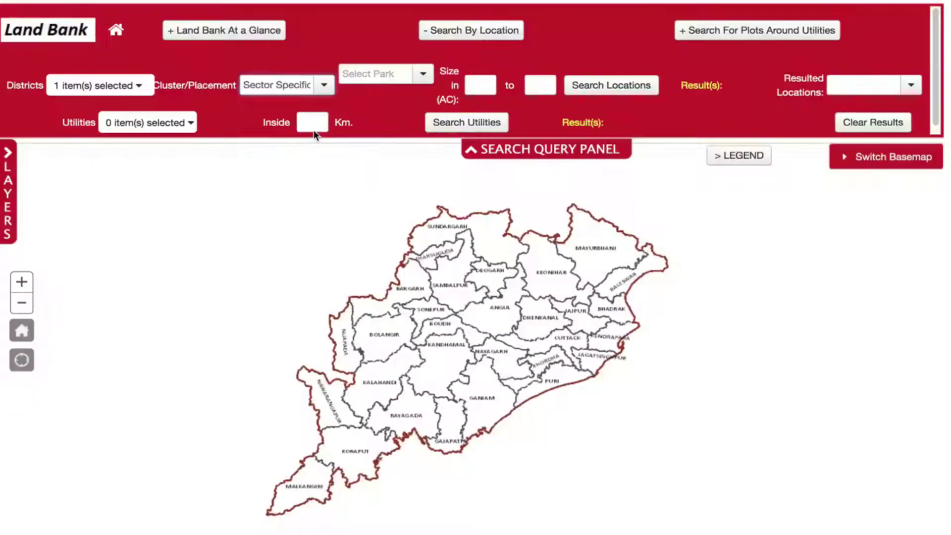
click(423, 74)
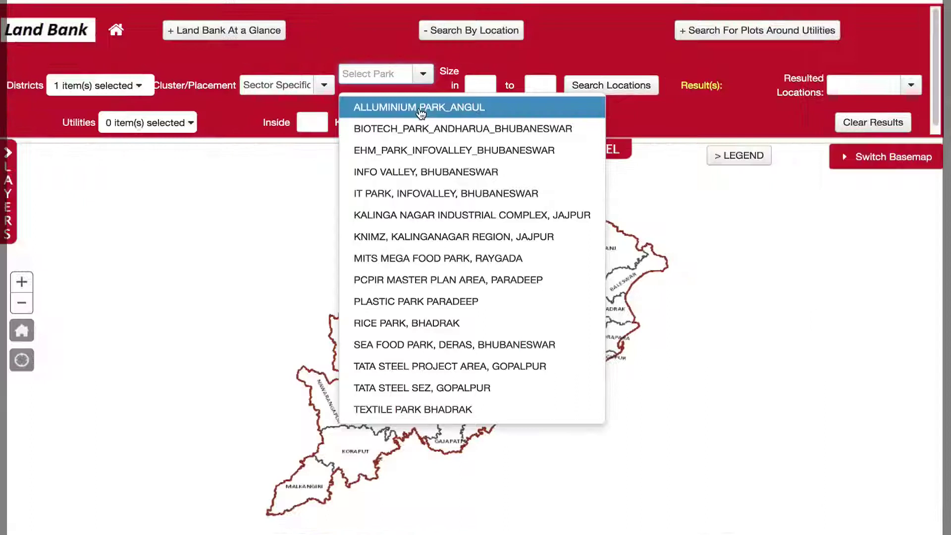
- Search ALLUMINIUM PARK_ANGUL for plots of 0 to 10 acres, returning 20 park plots
click(420, 113)
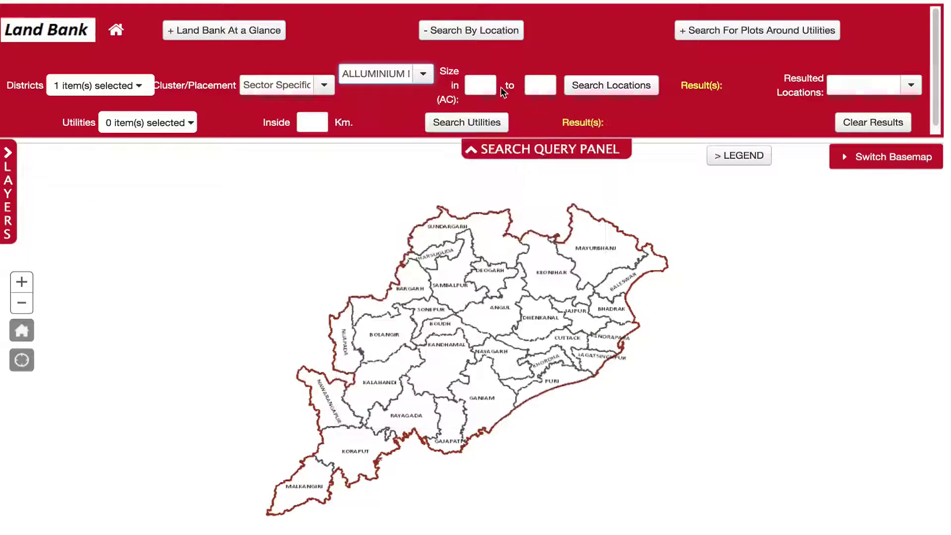
click(488, 85)
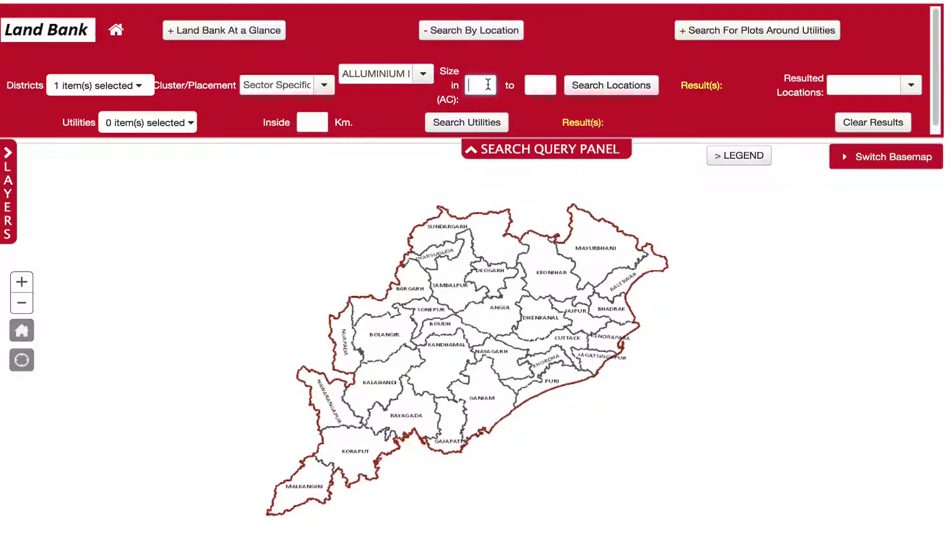
text(0)
key(Tab)
text(10)
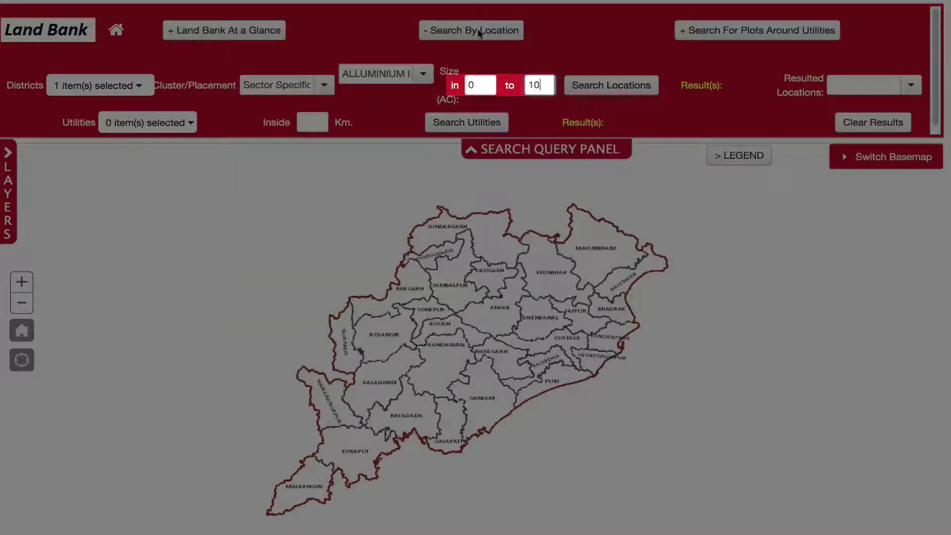
click(612, 88)
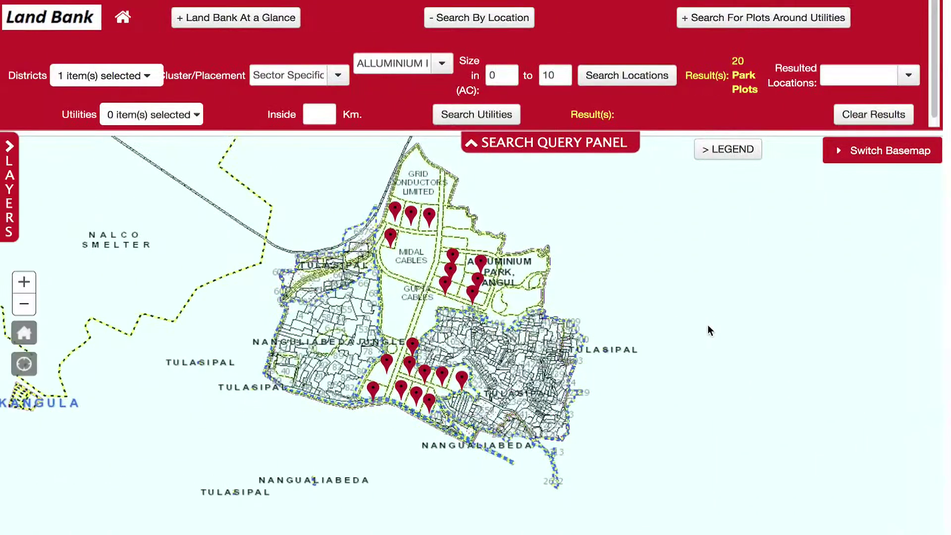
- Zoom the map to park plot 12, then expand Search For Plots Around Utilities
click(867, 74)
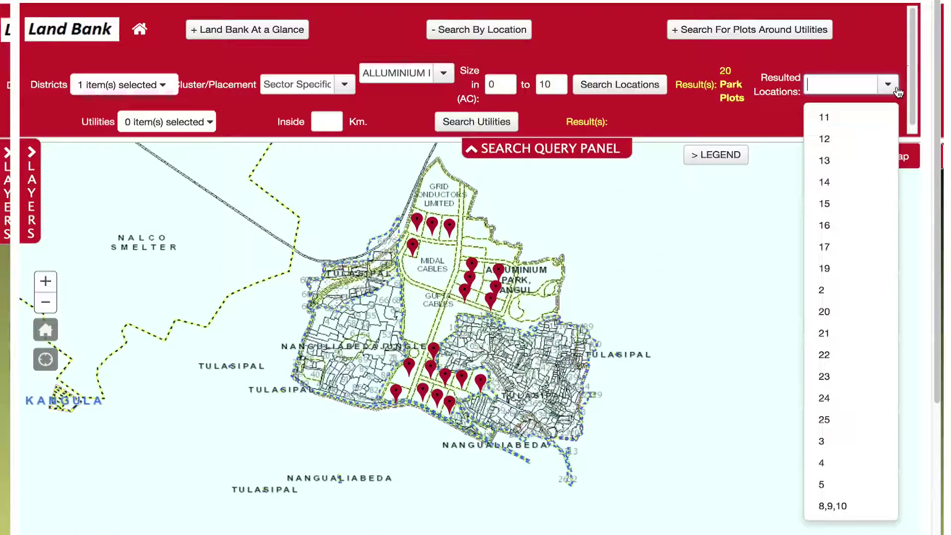
click(842, 112)
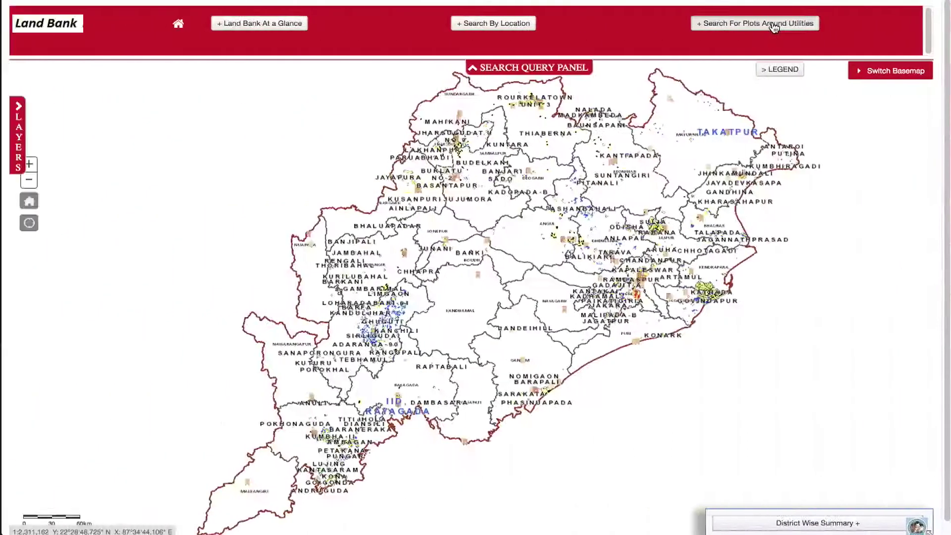
click(773, 26)
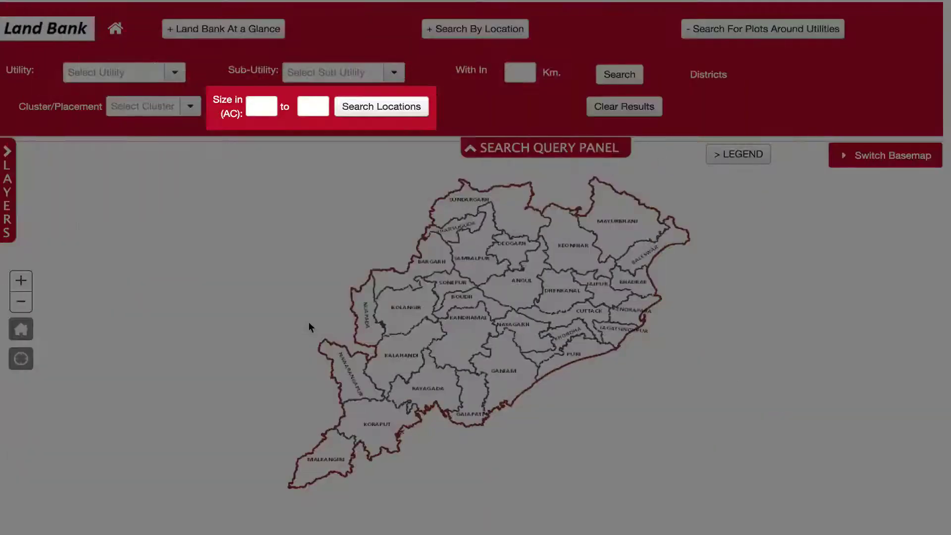
- Search for plots within 30 km of PARADEEP PORT, returning 2 districts
click(178, 77)
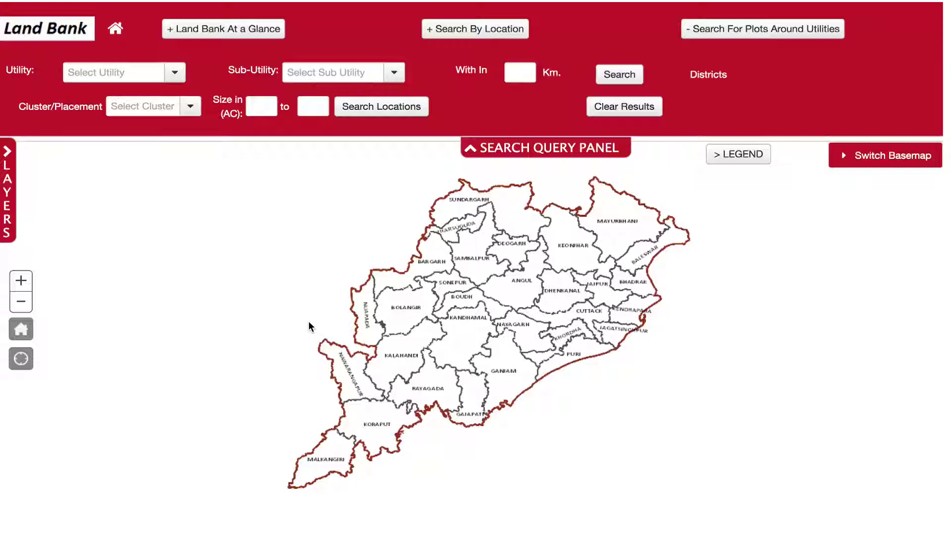
click(174, 74)
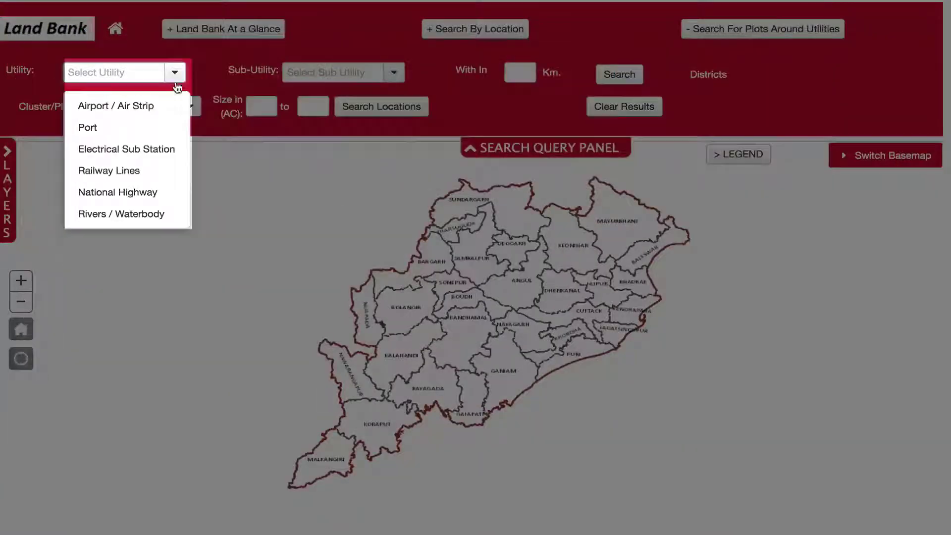
click(153, 130)
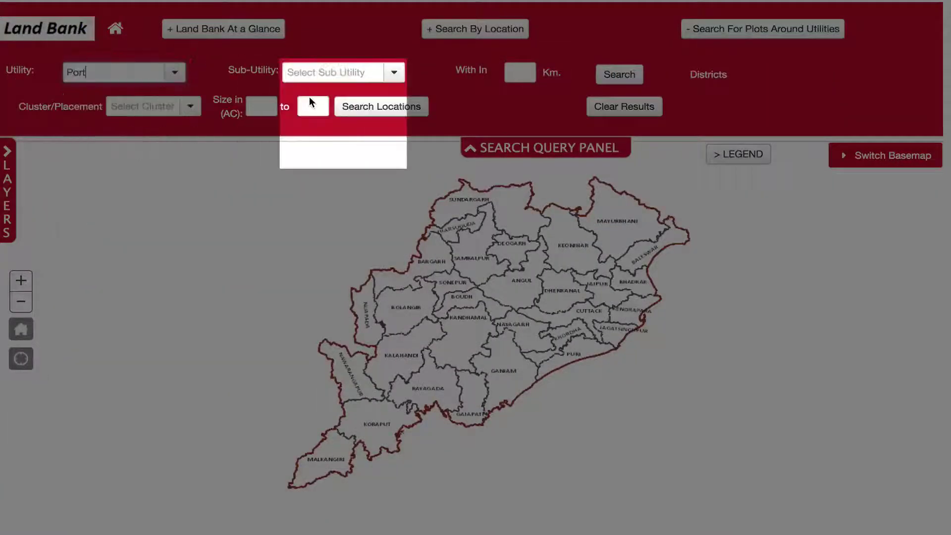
click(393, 75)
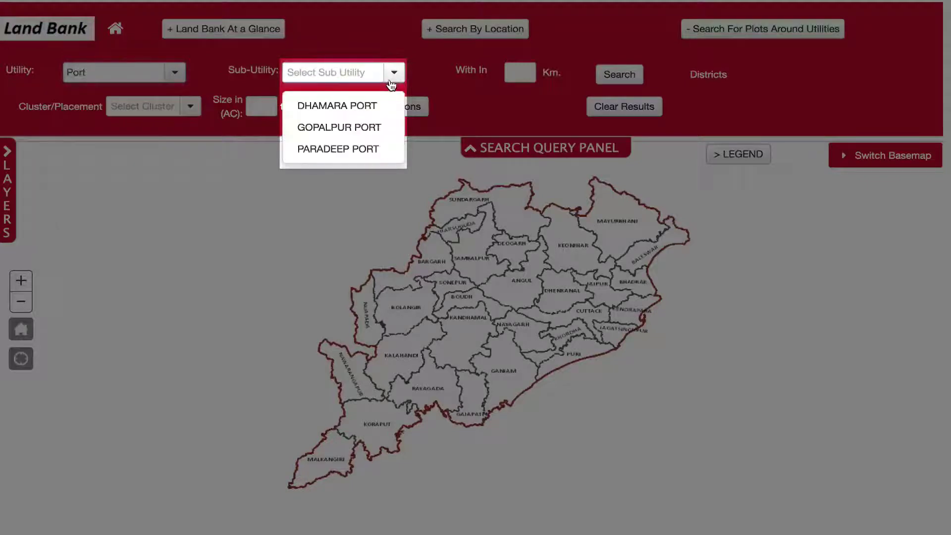
click(364, 150)
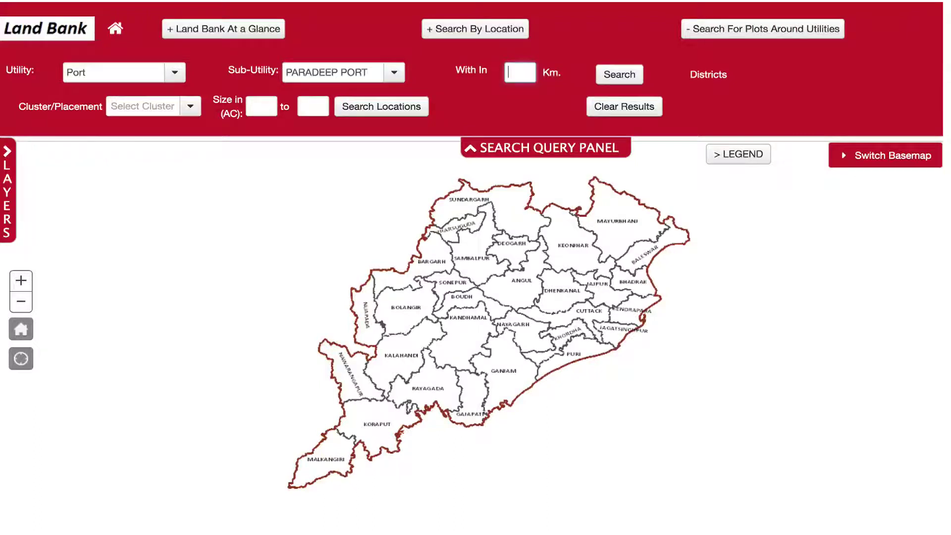
text(30)
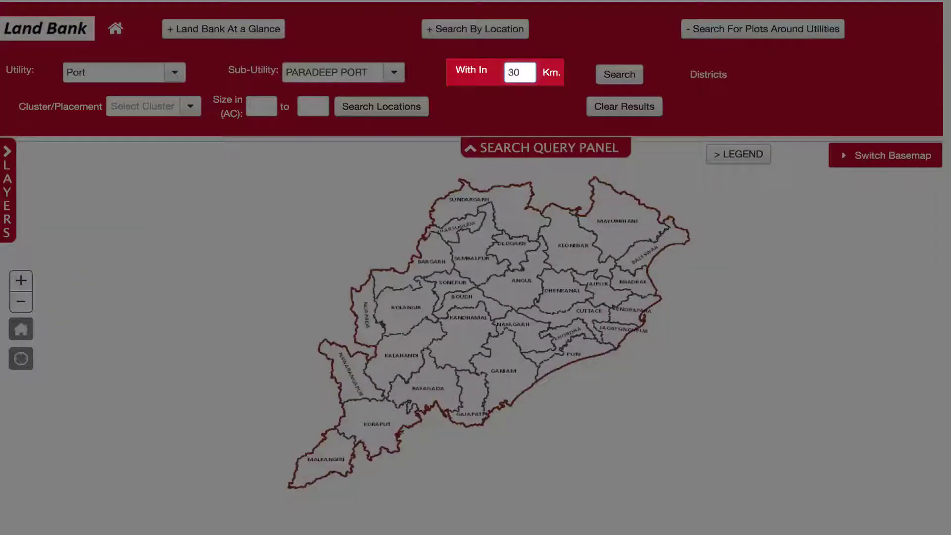
click(616, 76)
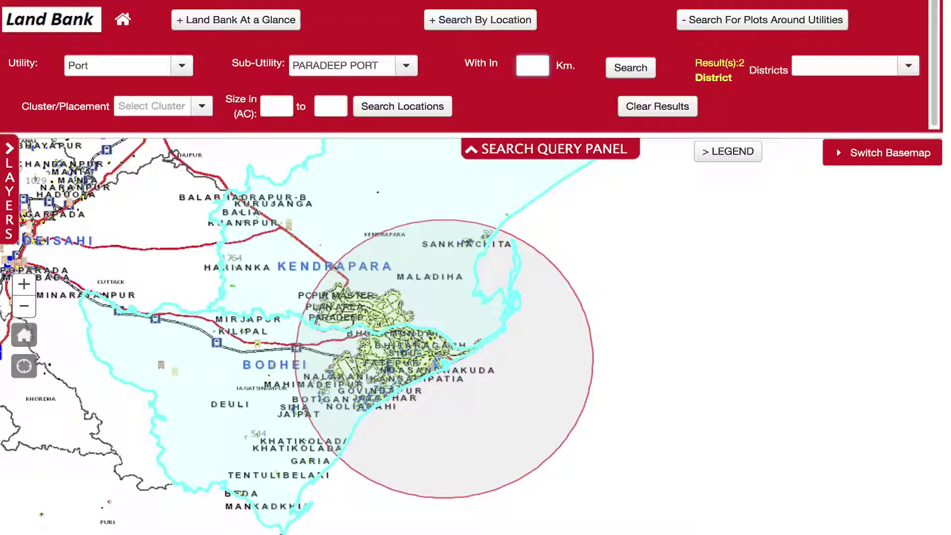
- Choose JAGATSINGHPUR district, Land Bank Cluster type, and a 0 to 10 acre size range
click(910, 70)
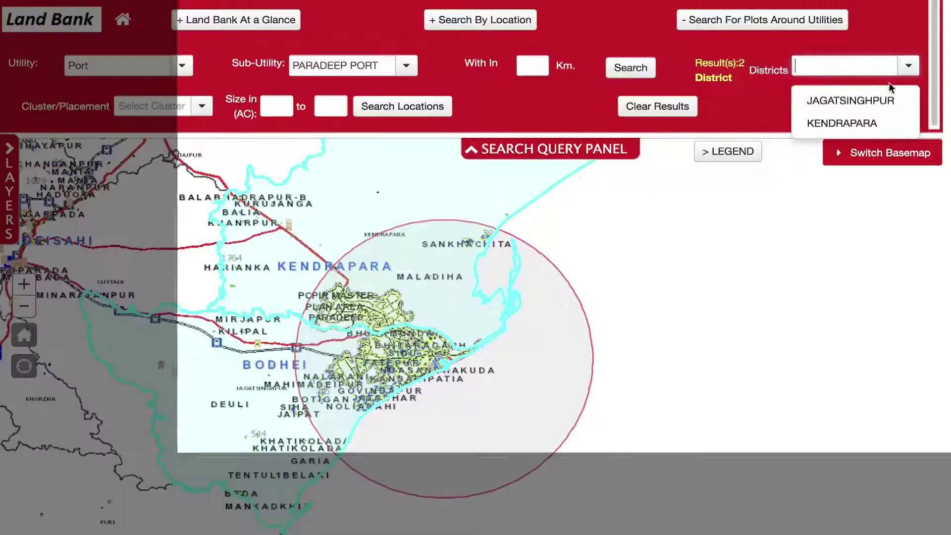
click(884, 98)
click(201, 106)
click(192, 141)
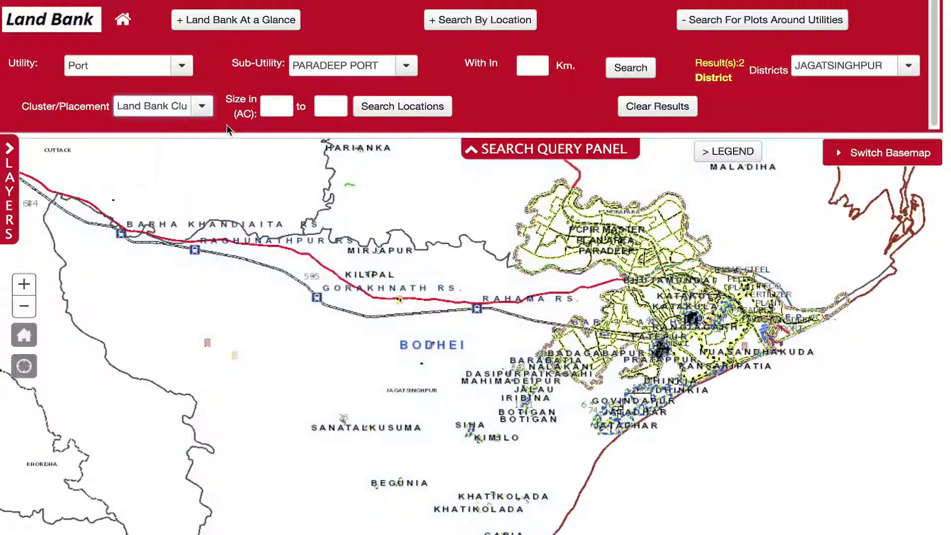
click(272, 109)
text(0)
key(Tab)
text(10)
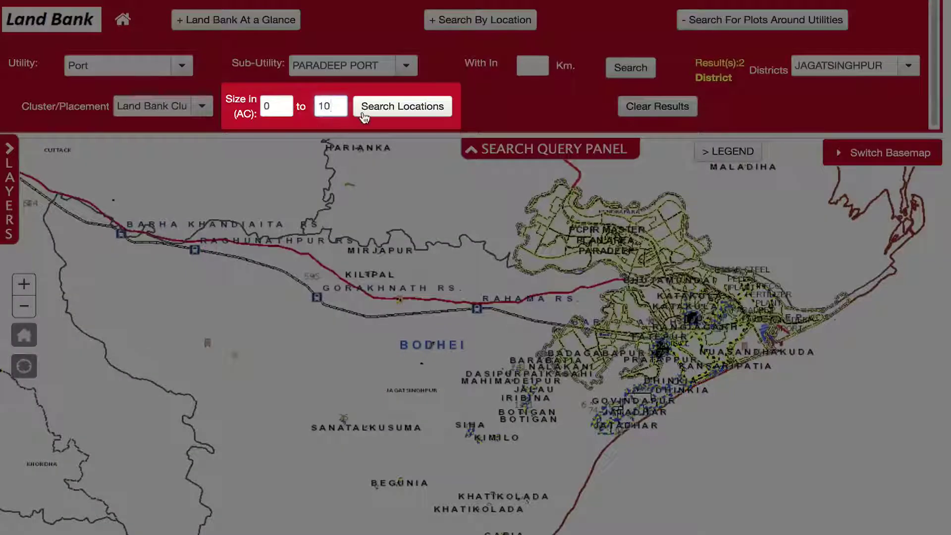
- Run the location search, zoom to KENDUBALARI among the 4 results, and show its details
click(396, 114)
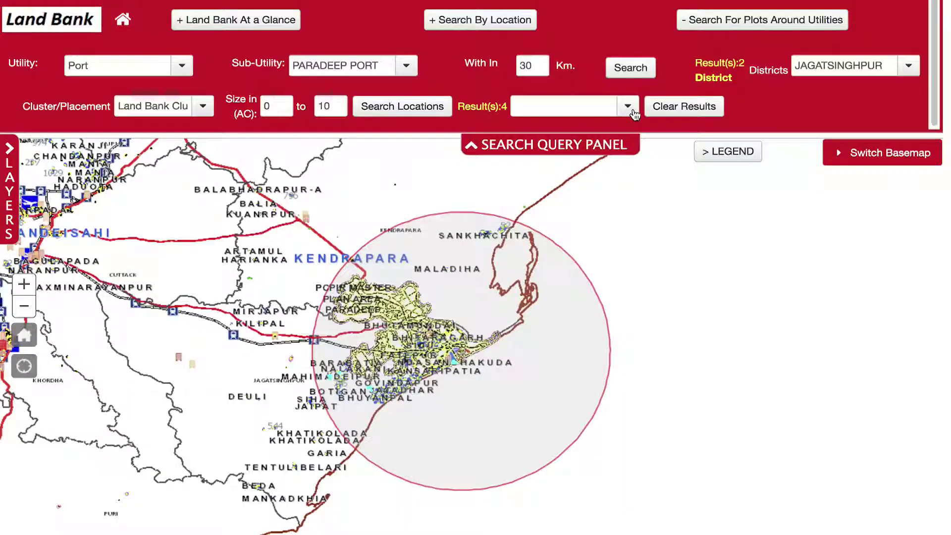
click(628, 107)
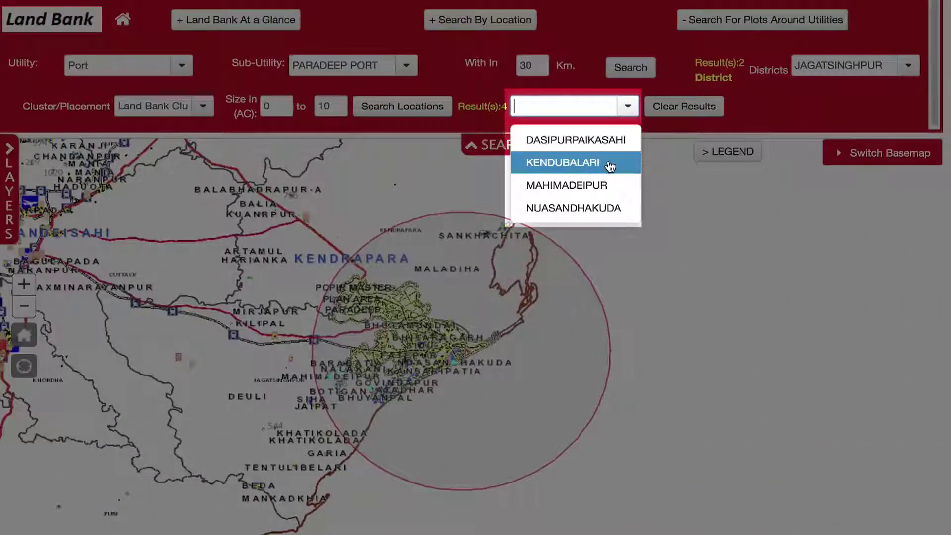
click(610, 167)
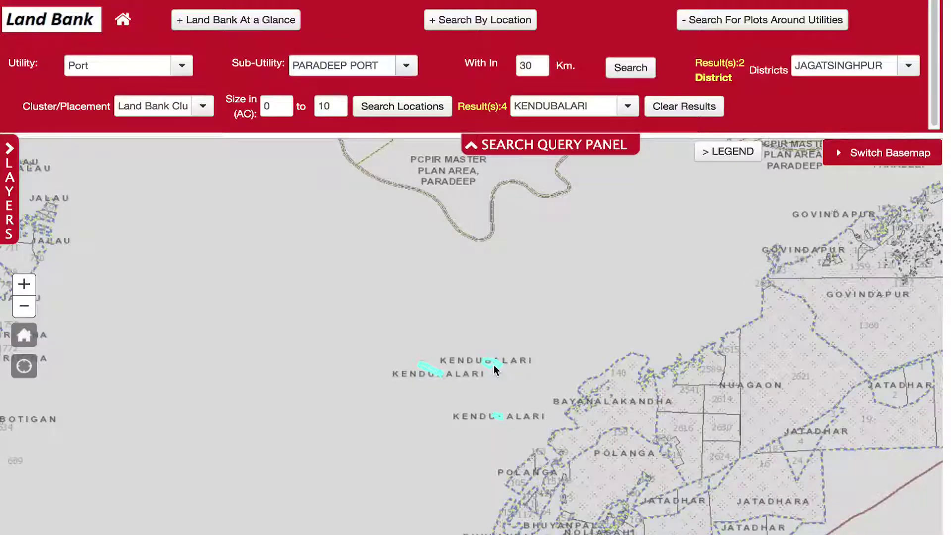
click(493, 364)
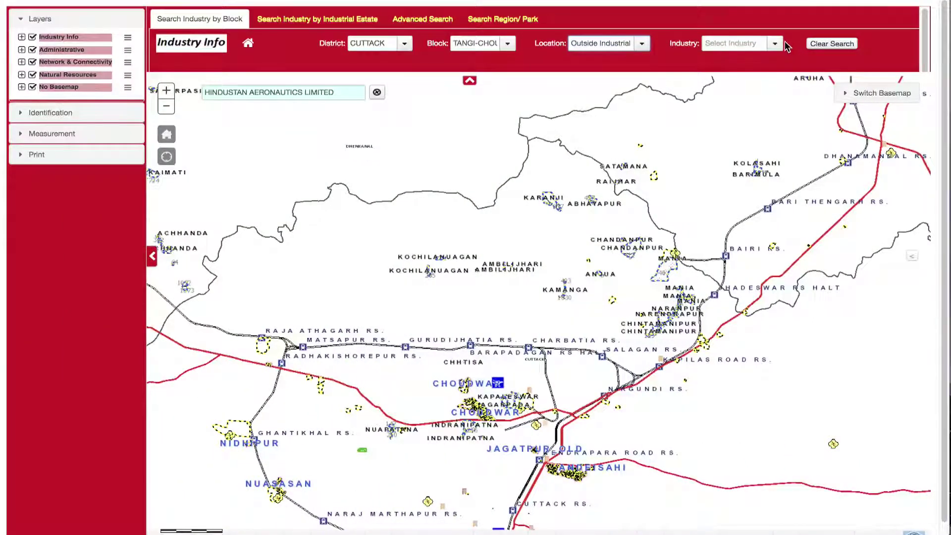
- Open the industry list, then view the Industrial Estate and Region/Park search tabs
click(774, 44)
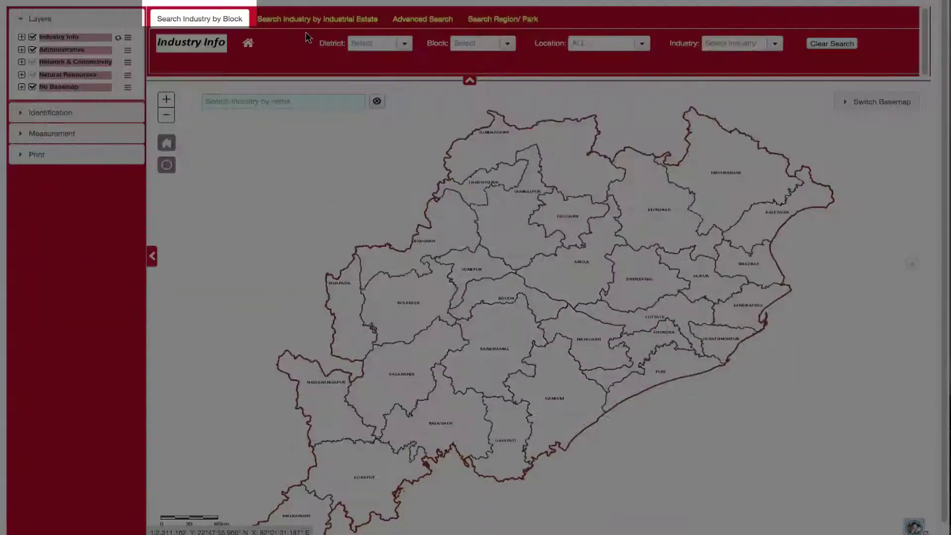
click(317, 23)
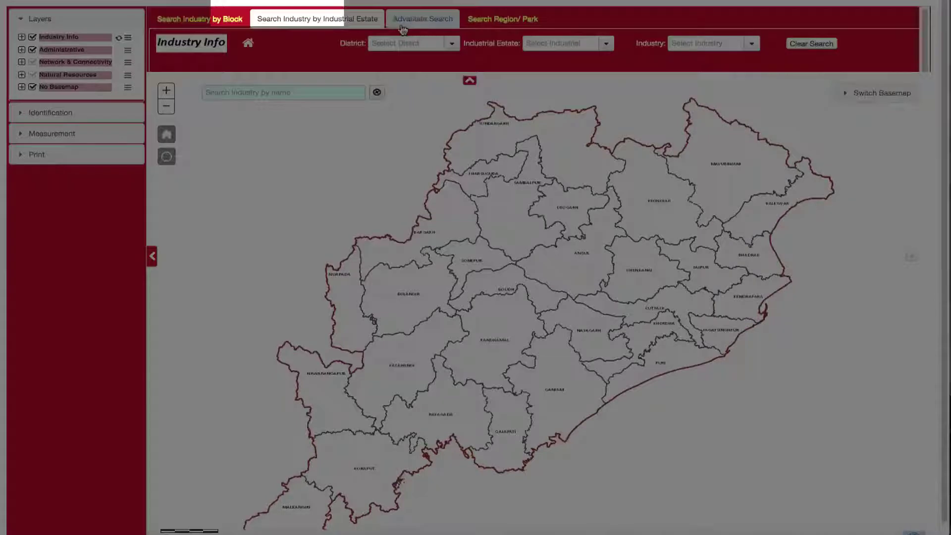
click(494, 20)
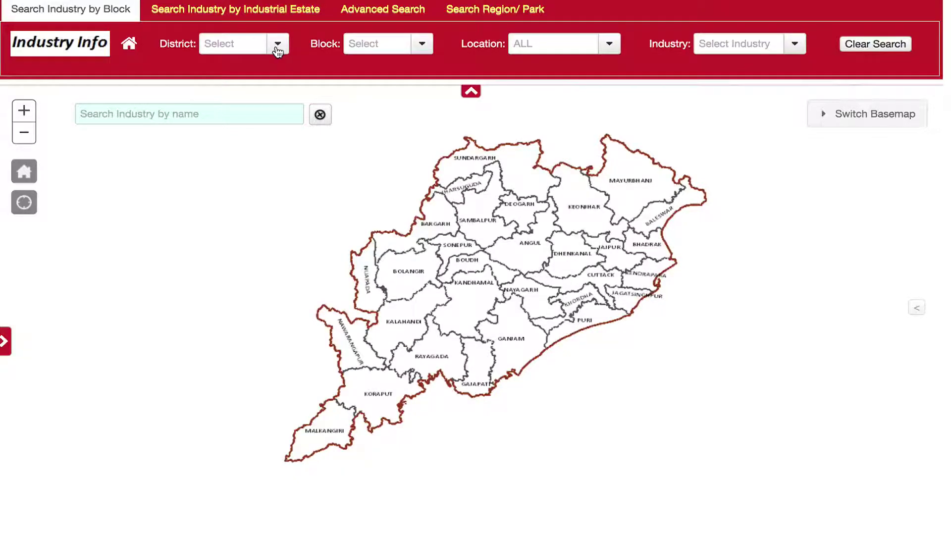
- Filter the search to District CUTTACK, Block CUTTACK SADAR, Location ALL
click(278, 46)
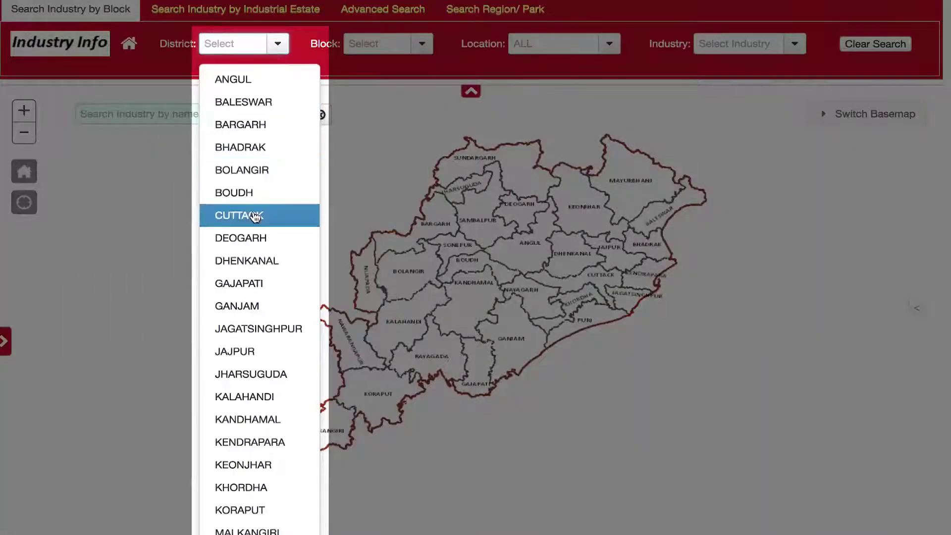
click(251, 215)
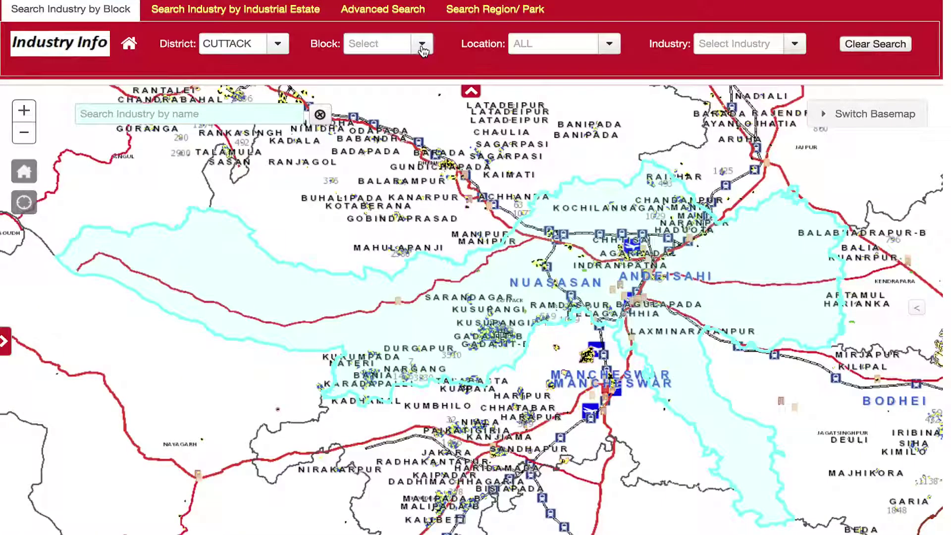
click(421, 44)
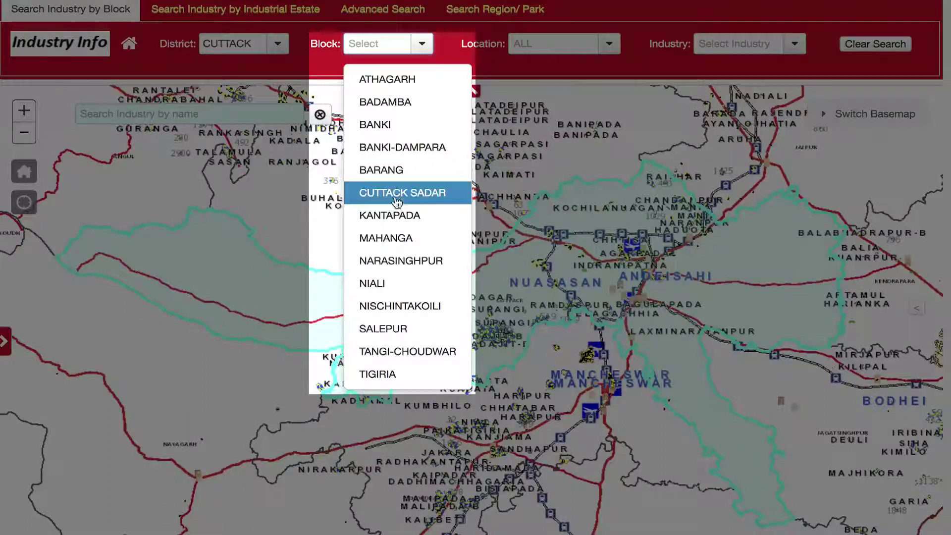
click(396, 194)
click(609, 44)
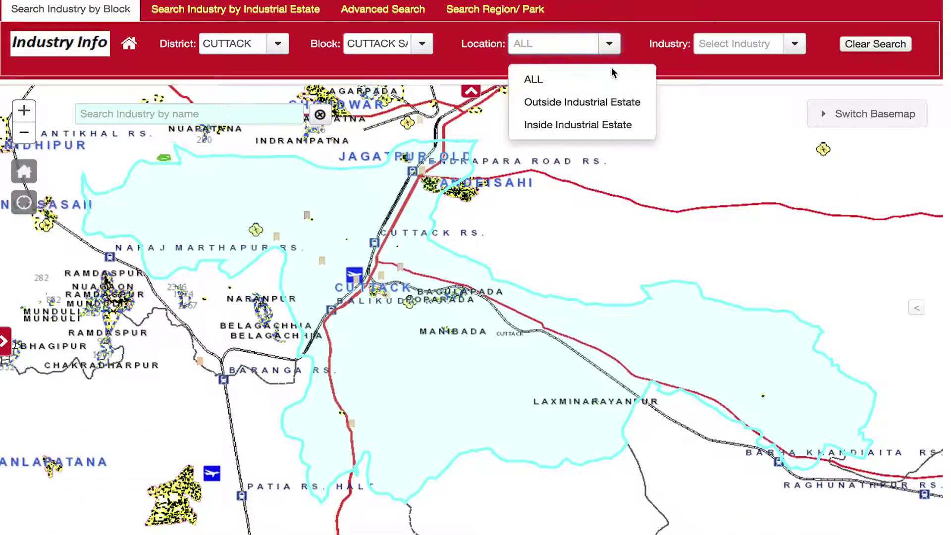
click(613, 78)
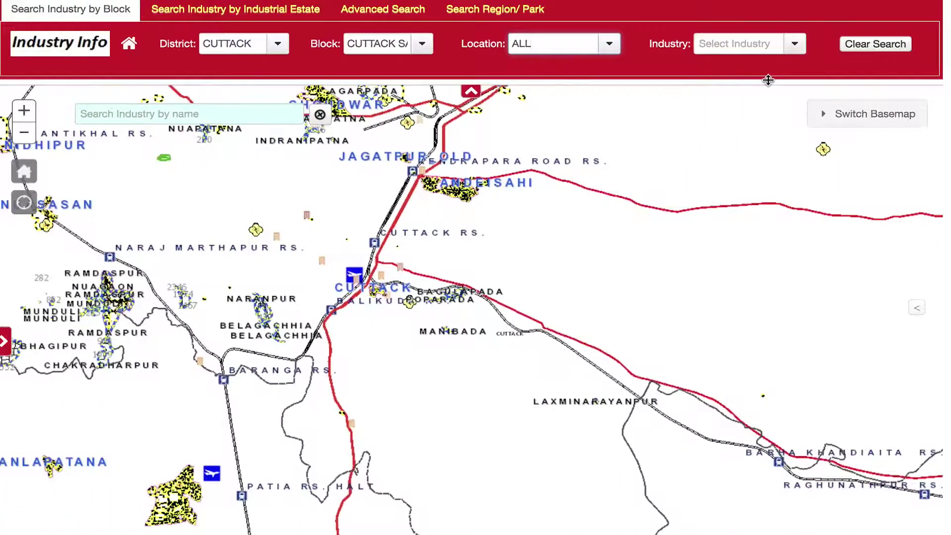
- Select AGARWAL SPICES AND FOOD PROCESSORS PVT.LTD and show its plot details
click(797, 46)
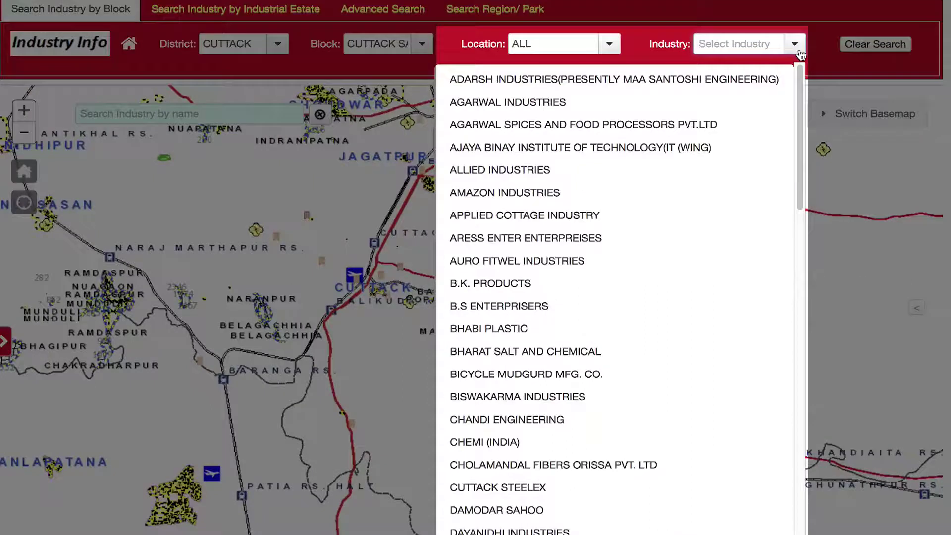
click(736, 124)
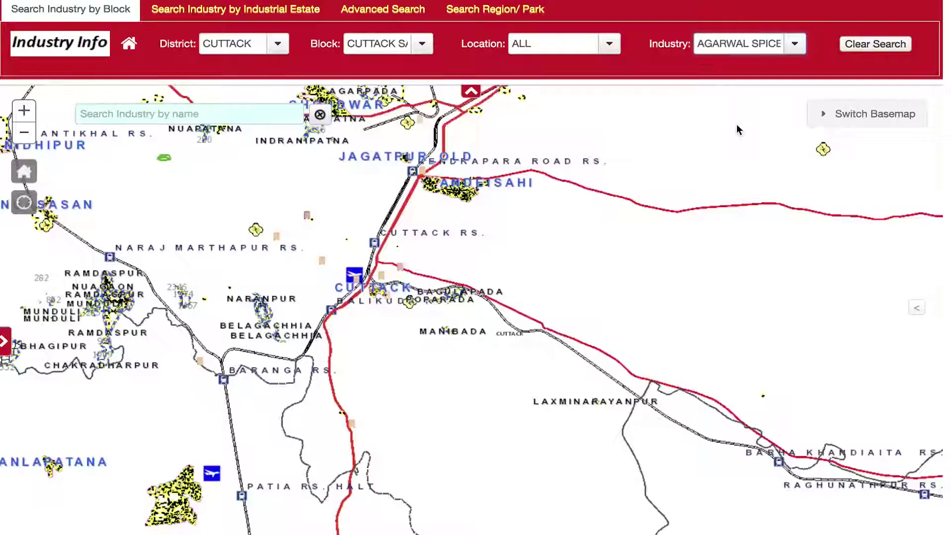
click(613, 238)
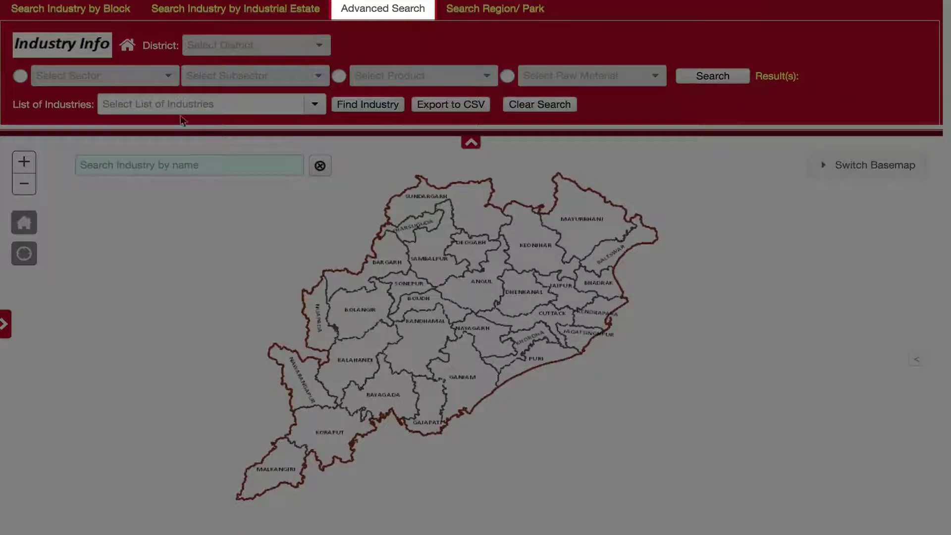
- Try the Sector, Product and Raw Material criteria, opening each one's dropdown list
click(20, 75)
click(168, 75)
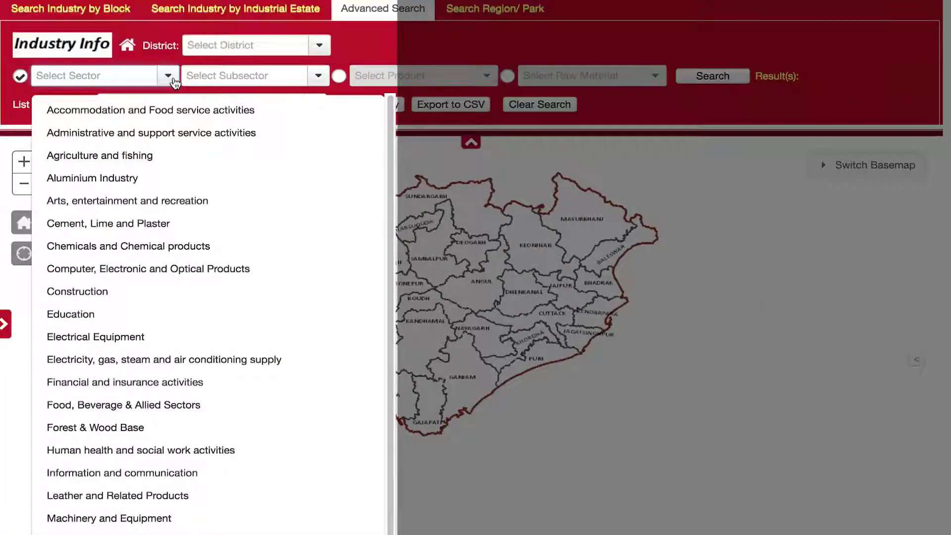
click(339, 75)
click(486, 75)
click(507, 75)
click(656, 75)
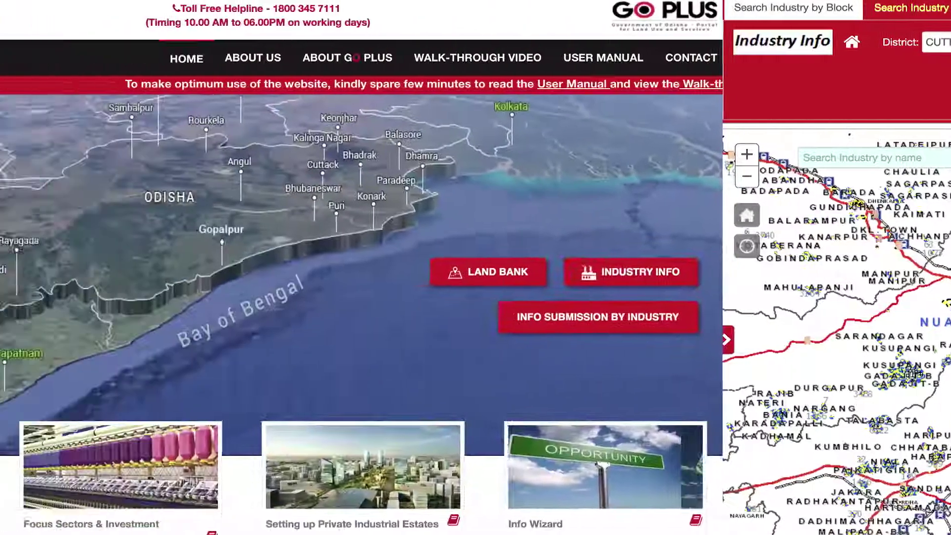
- Scroll the GO PLUS home page down to the info tiles and visitor count
scroll(475, 312, down, 2)
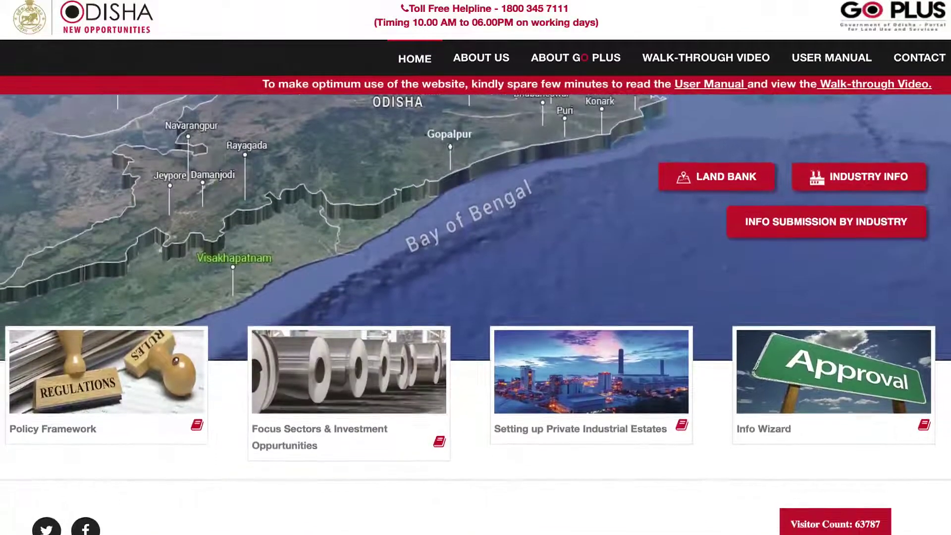